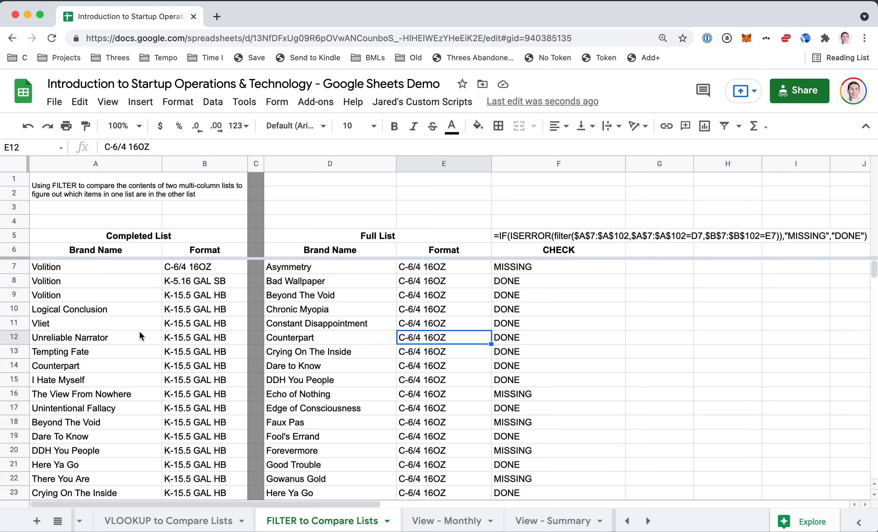
- Rename the "Full List" heading above columns D and E to "Source List"
click(198, 338)
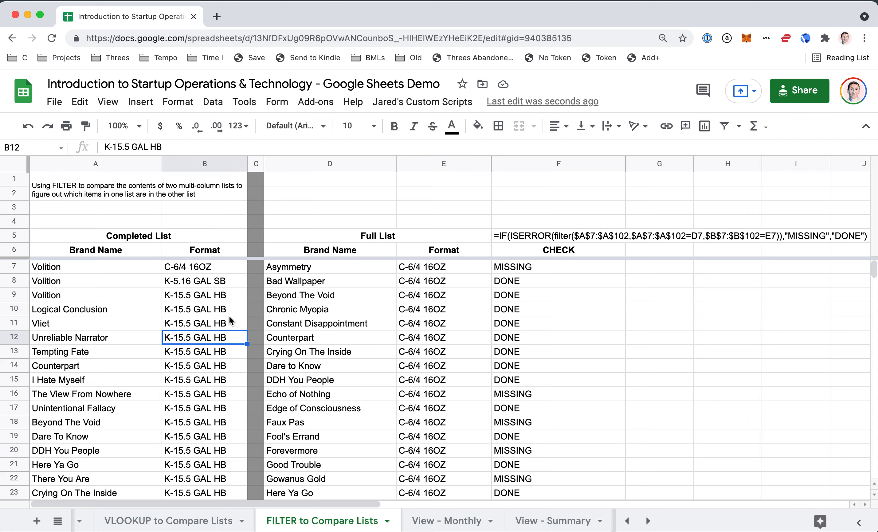
double_click(369, 239)
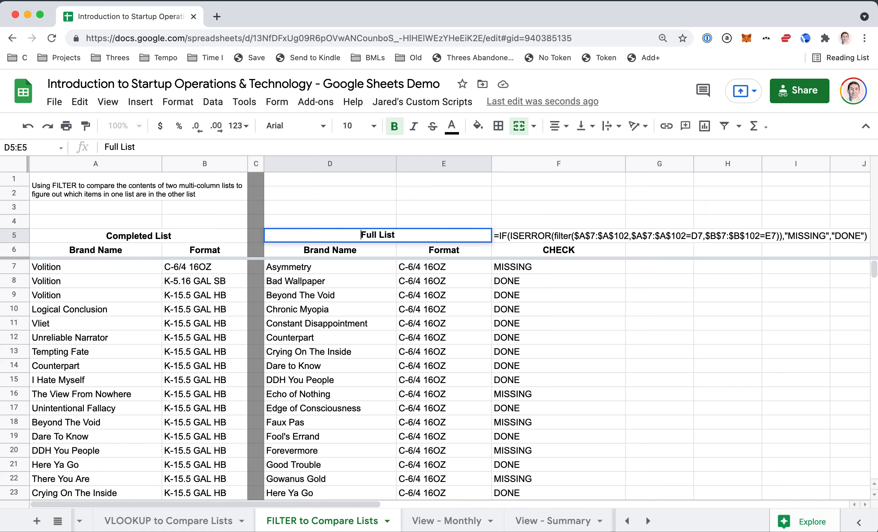
key(alt+shift+Right)
text(Source)
key(Return)
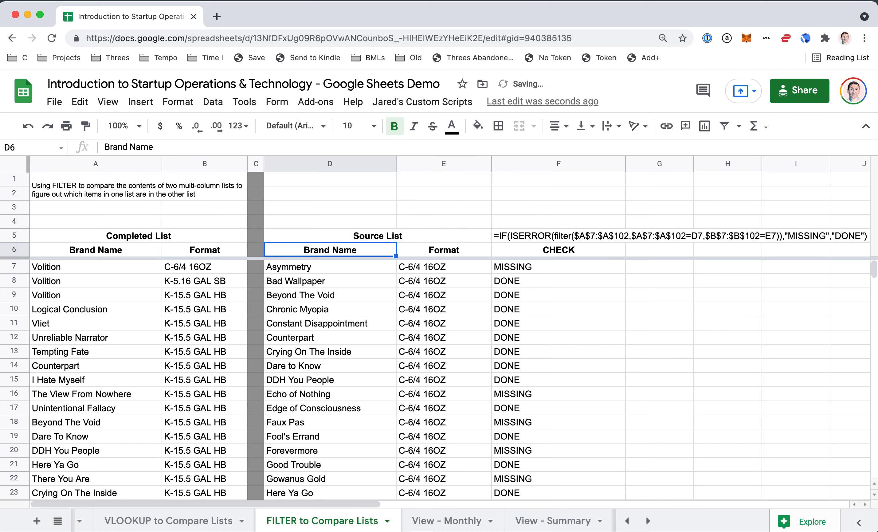
key(Down)
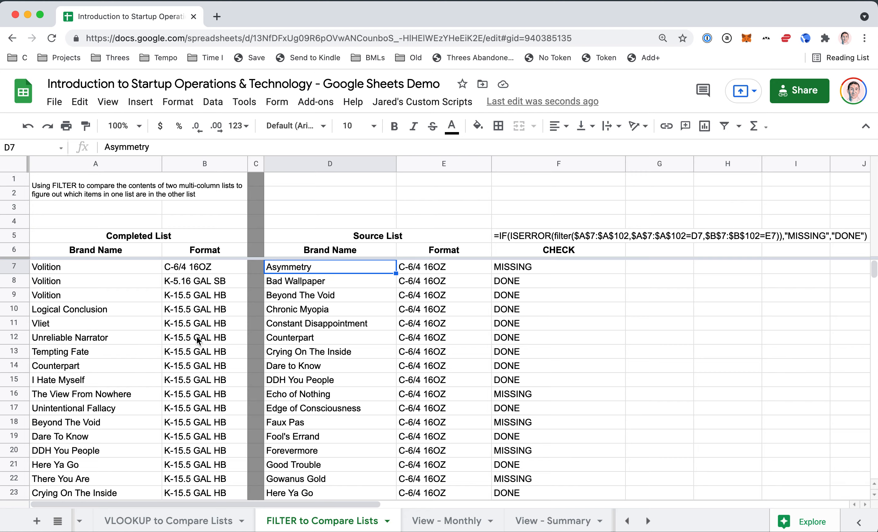
- Clear the existing check formulas from F7:F129 in the CHECK column
click(526, 268)
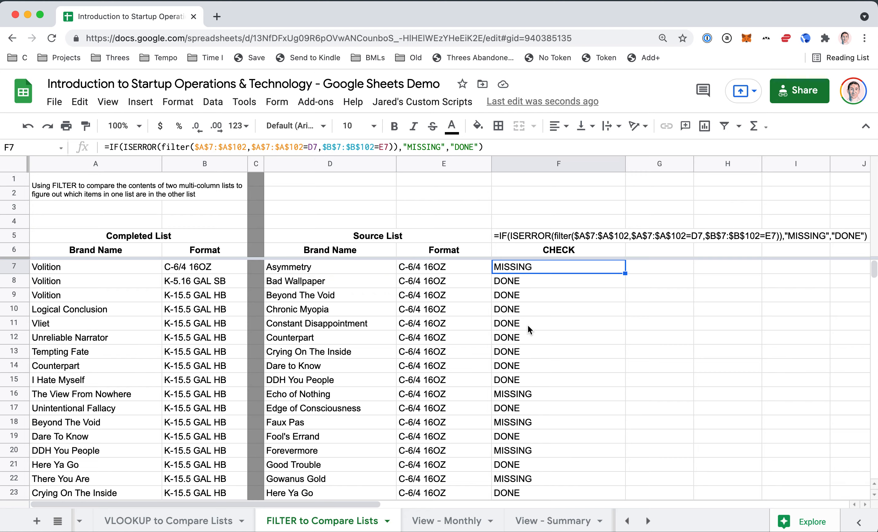
scroll(528, 328, down, 3)
scroll(527, 326, up, 3)
key(Down)
key(Down)
key(Up)
key(Up)
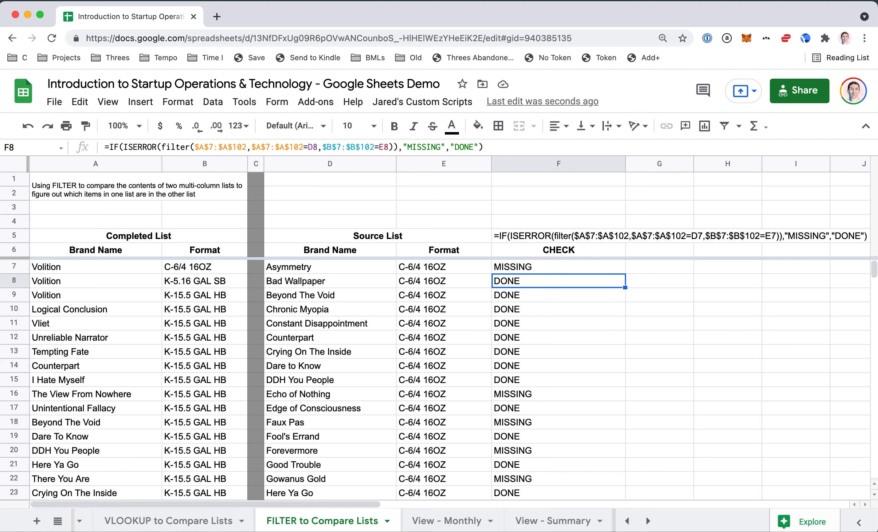
key(super+shift+Down)
key(BackSpace)
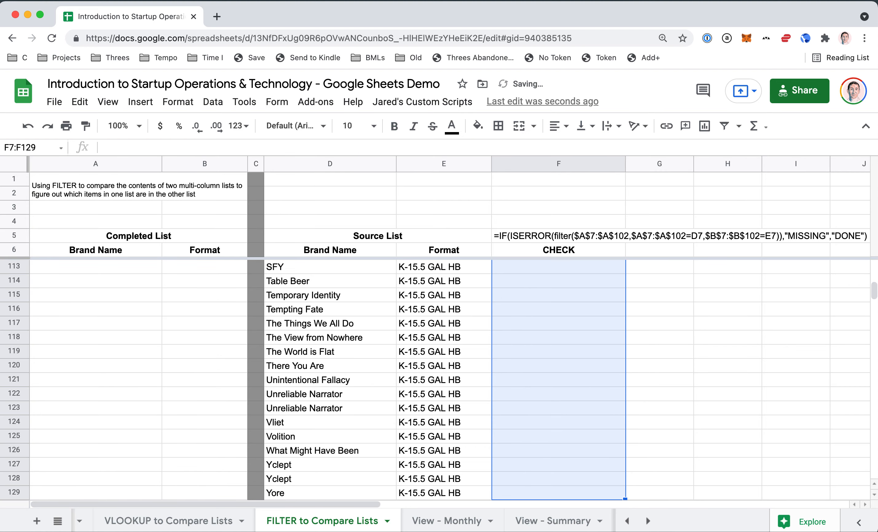
key(Up)
key(Down)
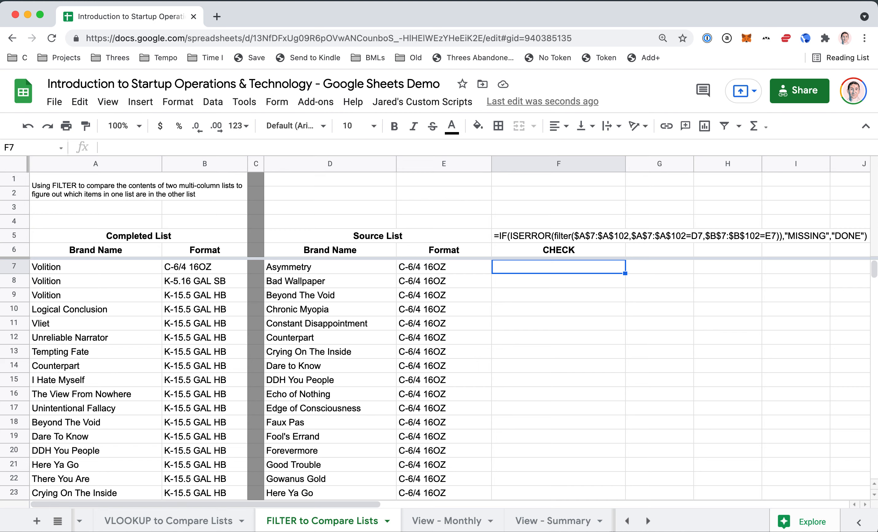
click(330, 267)
key(shift+Right)
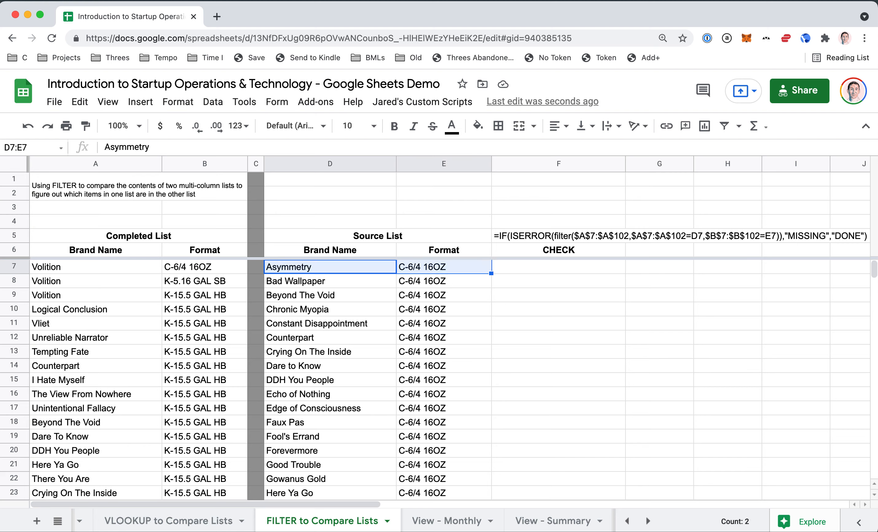
click(54, 339)
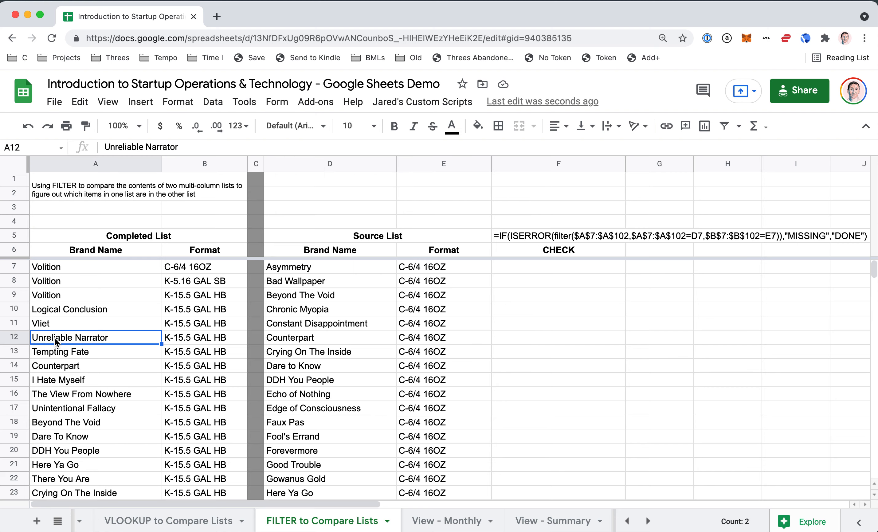
- Start a FILTER formula in F7 with the completed list A7:B102 as the range to filter
click(531, 250)
key(Down)
text(=)
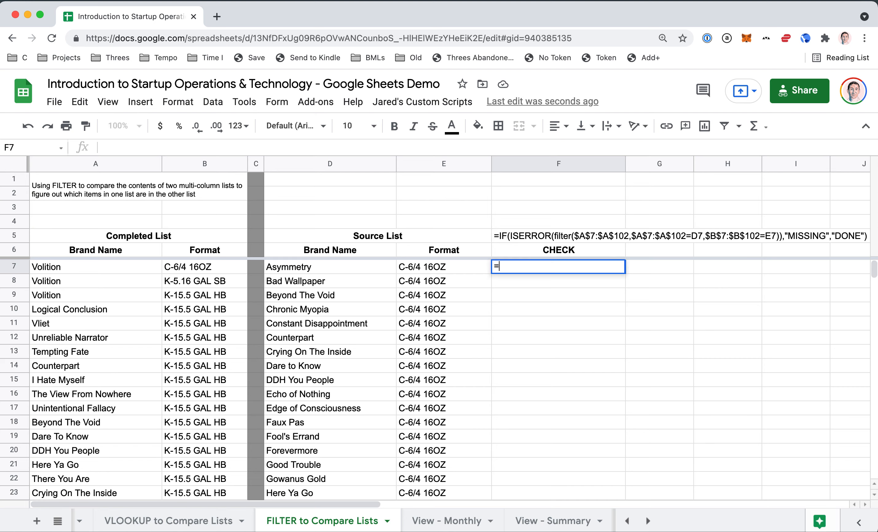
text(FILTER()
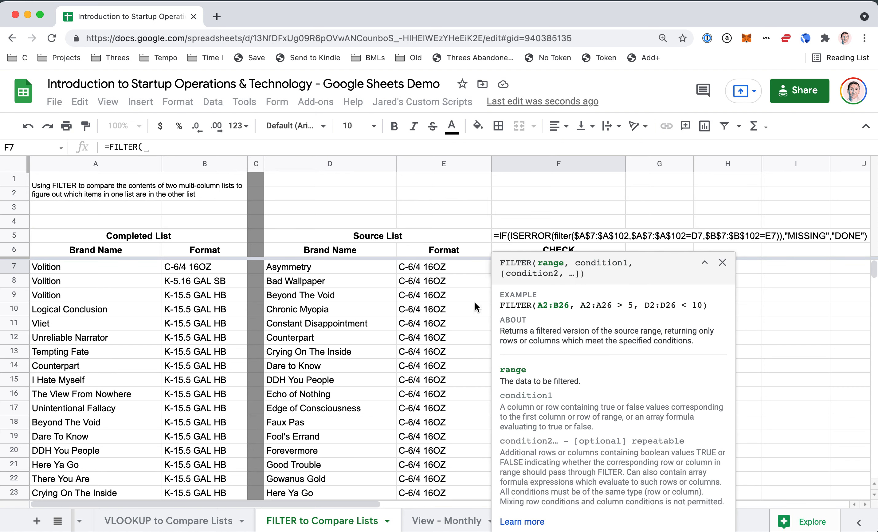
key(Left)
key(Left)
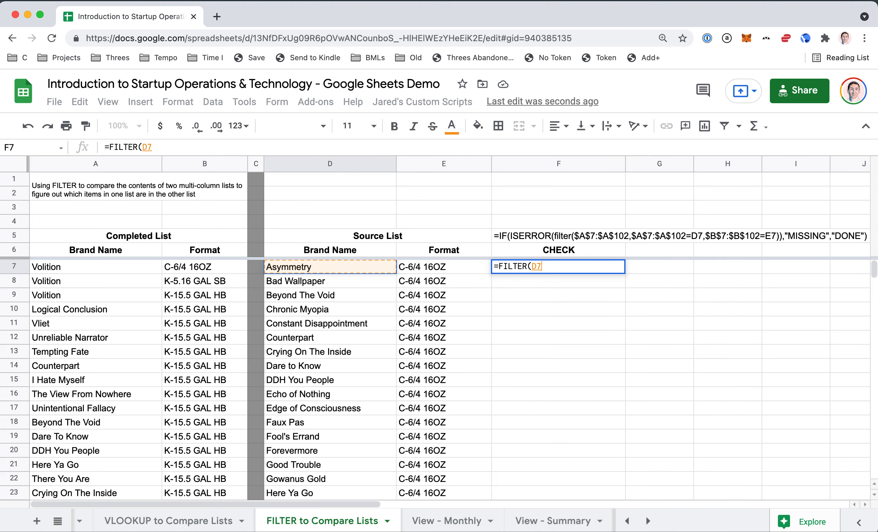
key(Left)
key(Left)
key(Left)
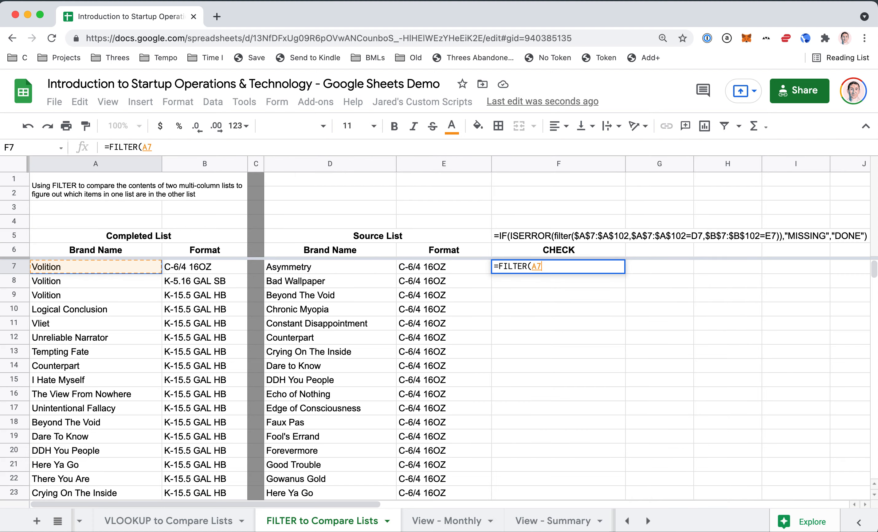
key(Right)
key(Left)
key(super+shift+Down)
key(shift+Right)
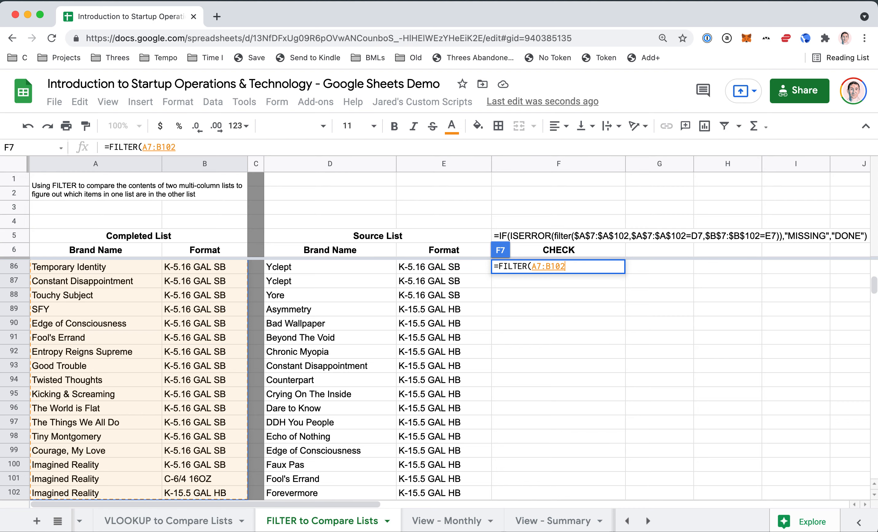
- Add the first FILTER condition, matching the completed brand names to the source brand: A7:A102=D7
text(,)
key(Left)
key(Left)
key(Left)
key(Left)
key(Left)
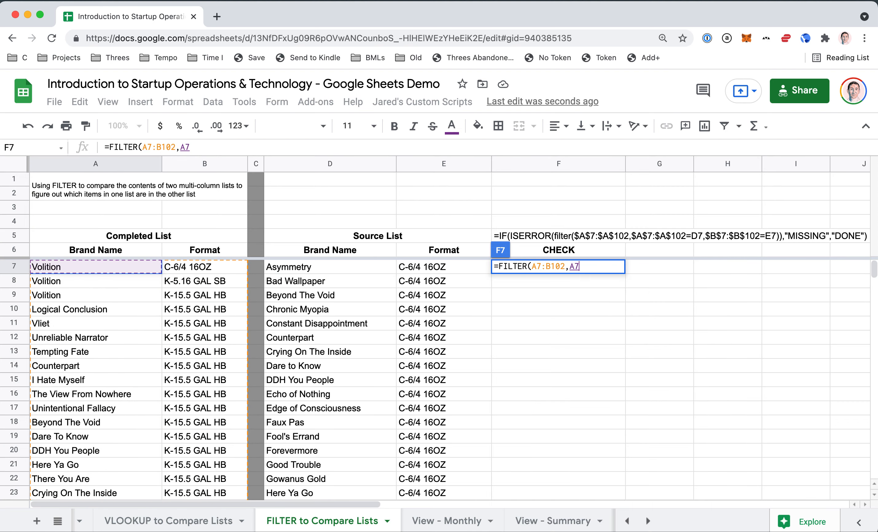
key(ctrl+shift+Down)
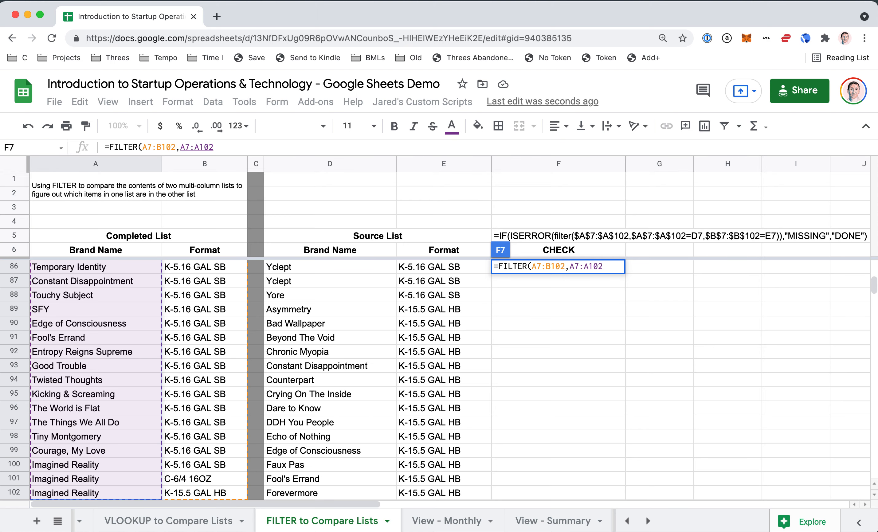
text(=A7)
key(Right)
key(Right)
key(Right)
- Add the second FILTER condition B7:B102=E7 to match the formats, and commit the formula in F7
text(,)
key(Left)
key(Left)
key(Left)
key(Left)
key(super+shift+Down)
text(=)
key(Left)
key(Return)
click(545, 268)
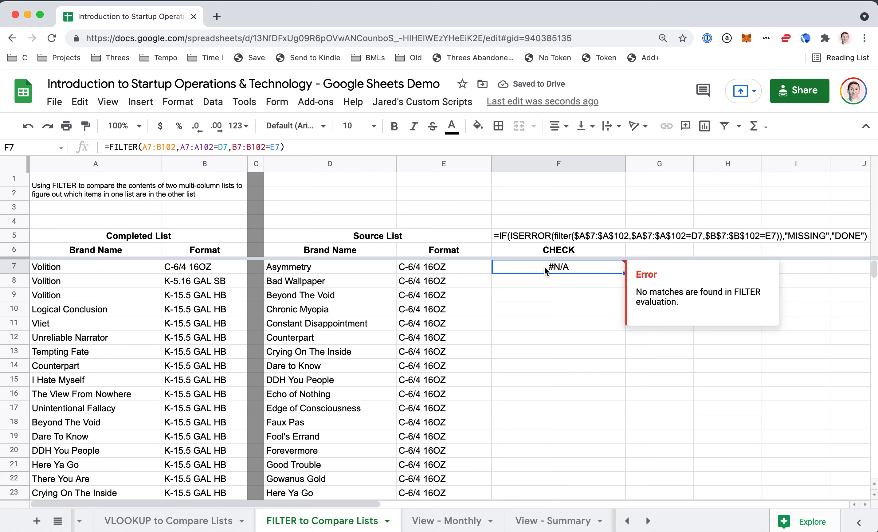
- Examine the range and both conditions of the FILTER formula in F7
double_click(545, 268)
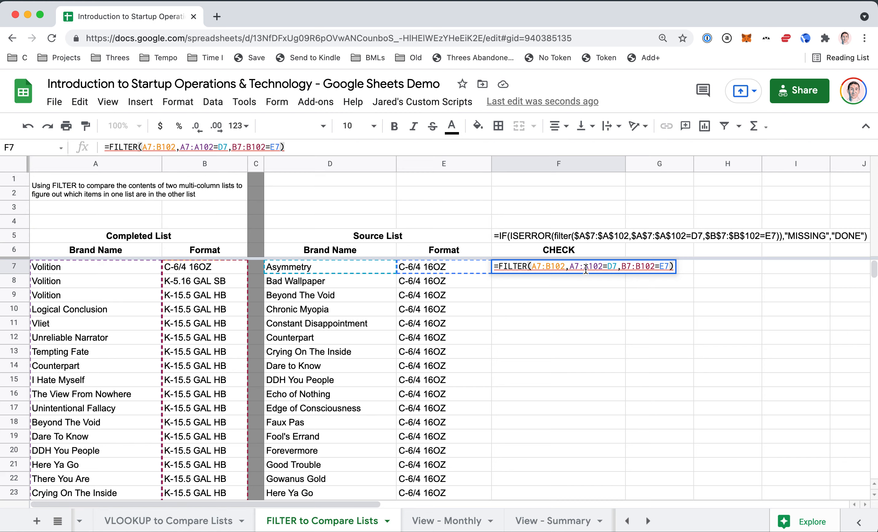
mouse_move(586, 270)
mouse_move(538, 264)
key(Return)
key(Up)
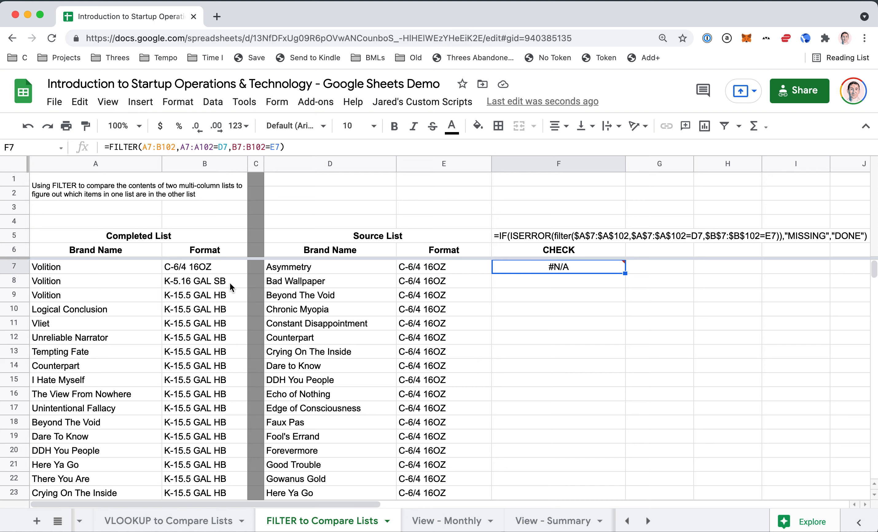
- Make the filtered range in the F7 formula absolute, as $A$7:$B$102
double_click(530, 270)
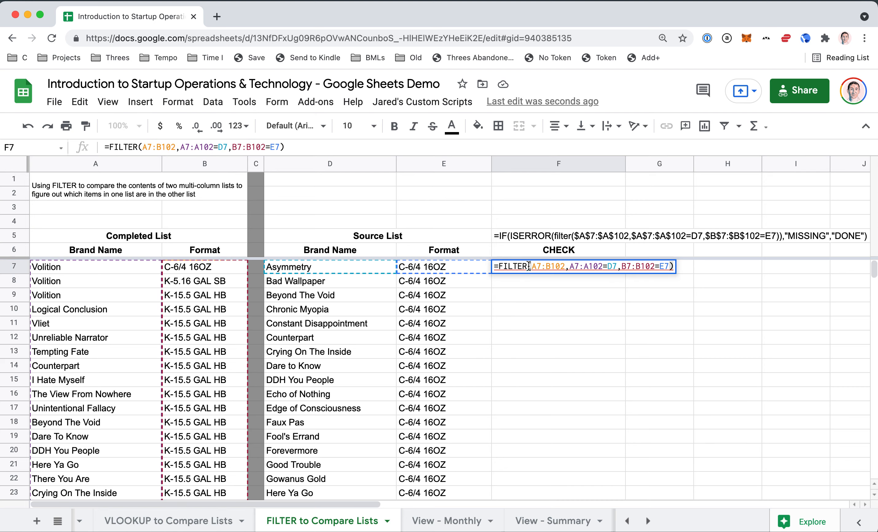
click(537, 267)
key(F4)
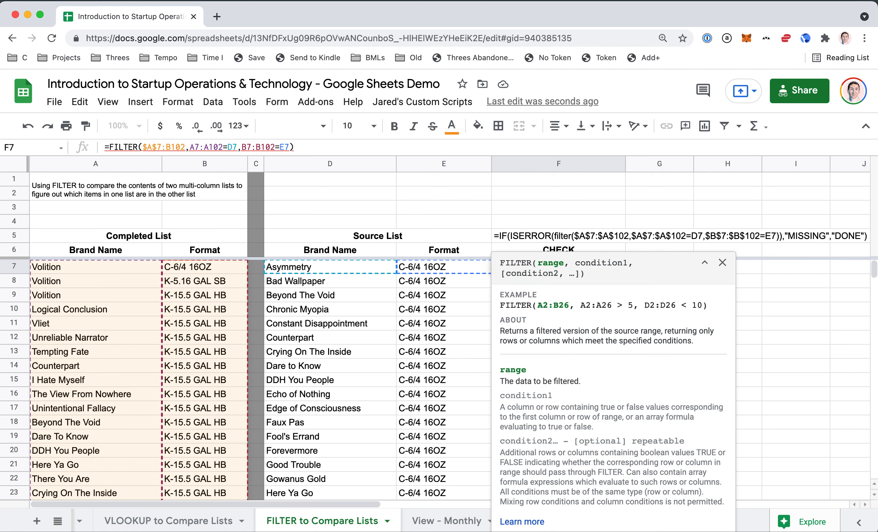
text($)
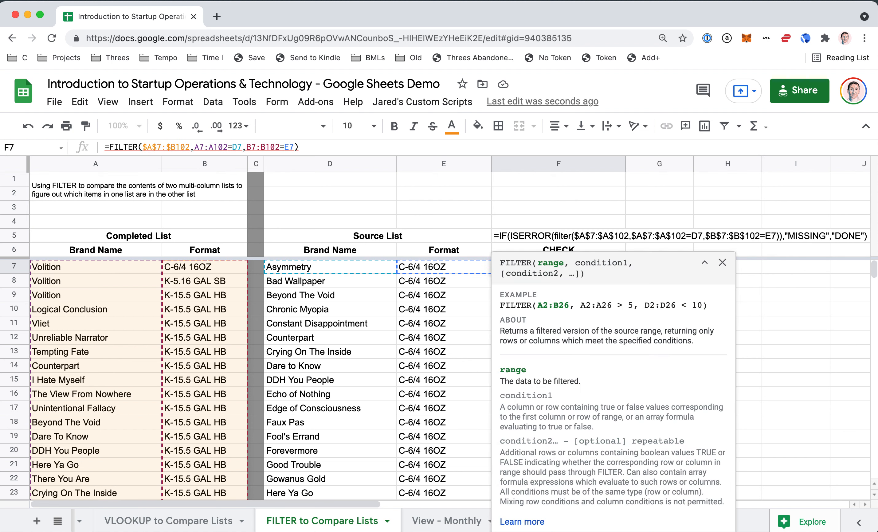
key(Right)
text($)
click(177, 147)
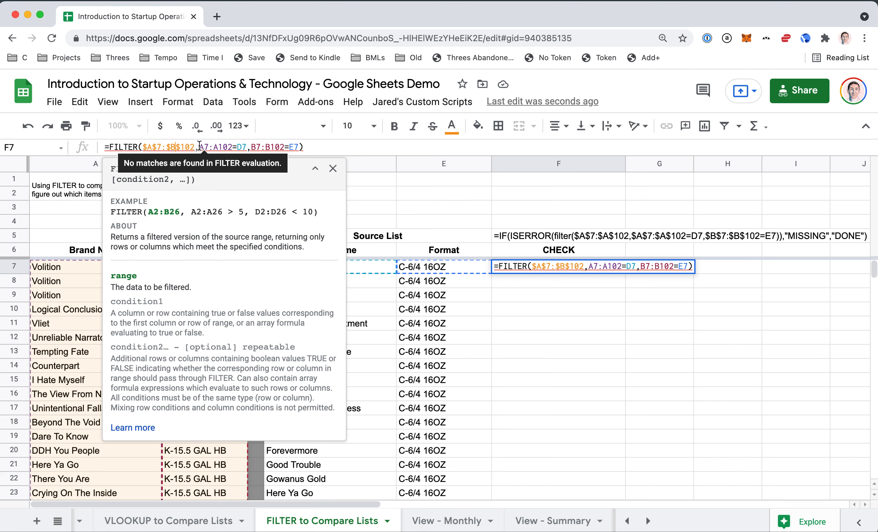
- Make the brand name range in the first condition absolute, as $A$7:$A$102
click(199, 146)
text($)
key(Right)
text($)
key(Right)
key(Right)
text($)
key(Right)
text($)
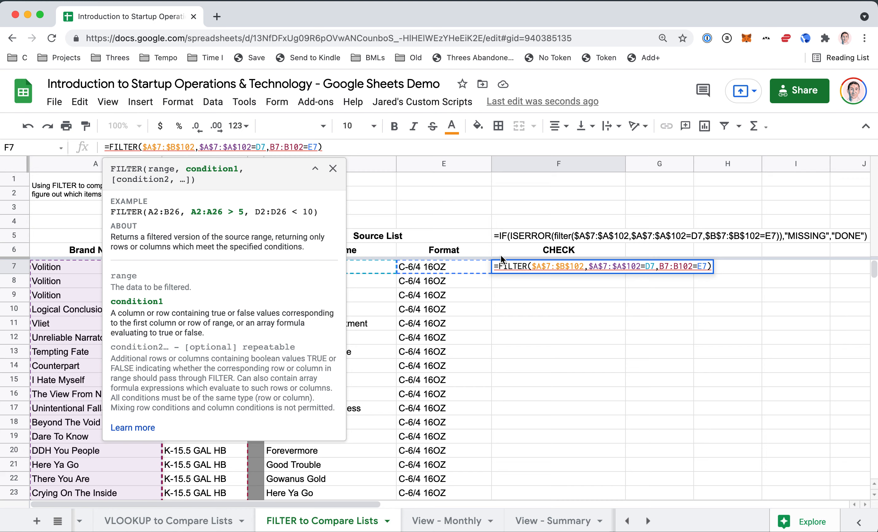
- Make the format range in the second condition absolute, as $B$7:$B$102, and commit the formula
click(270, 148)
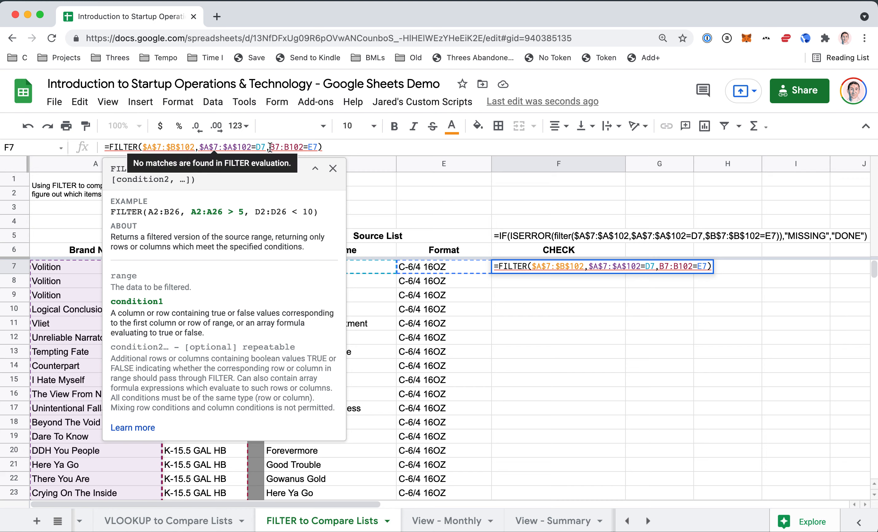
text($)
key(Right)
text($)
key(Right)
key(Right)
key(Right)
text($)
key(Right)
text($)
key(Return)
- Fill the FILTER formula from F7 down the CHECK column to F129
key(Up)
key(shift+Down)
key(shift+Down)
key(shift+Down)
key(Left)
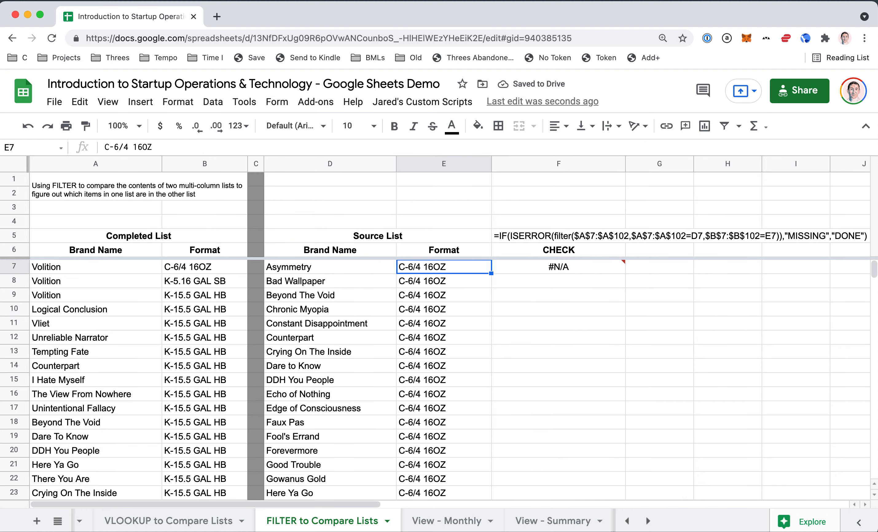
key(super+Down)
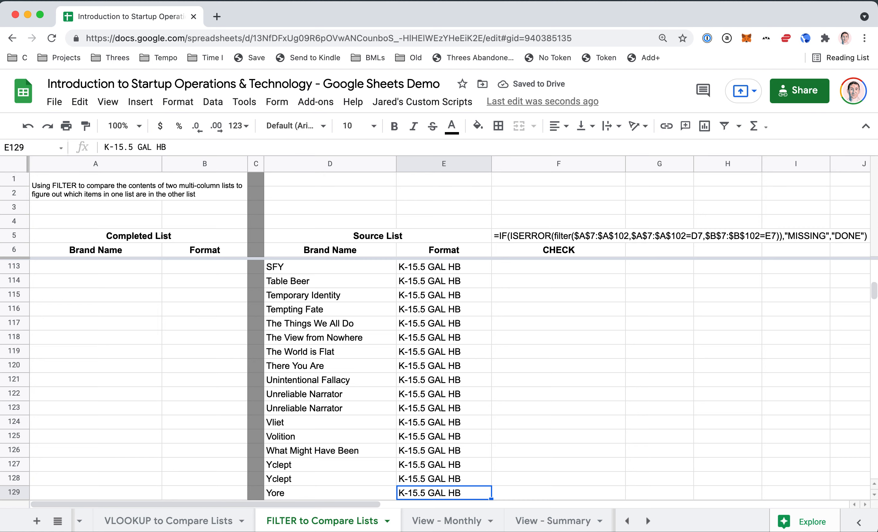
key(Right)
key(super+shift+Up)
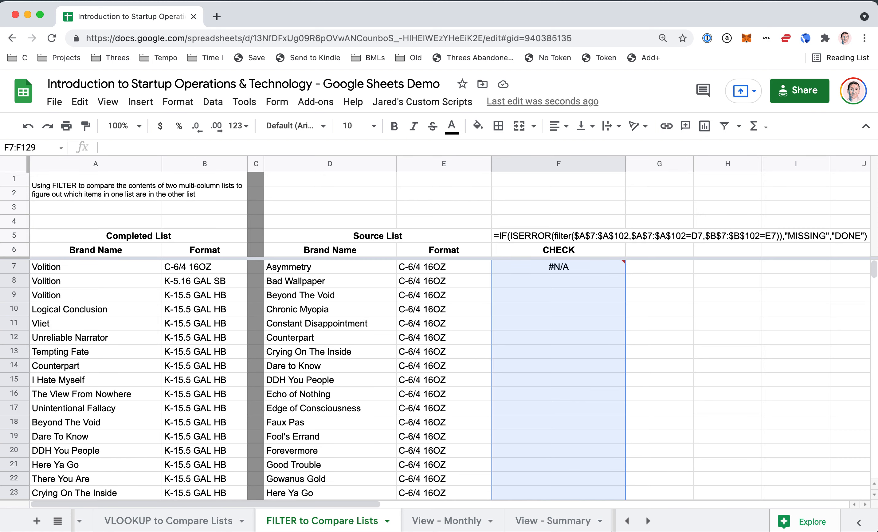
key(super+d)
key(Up)
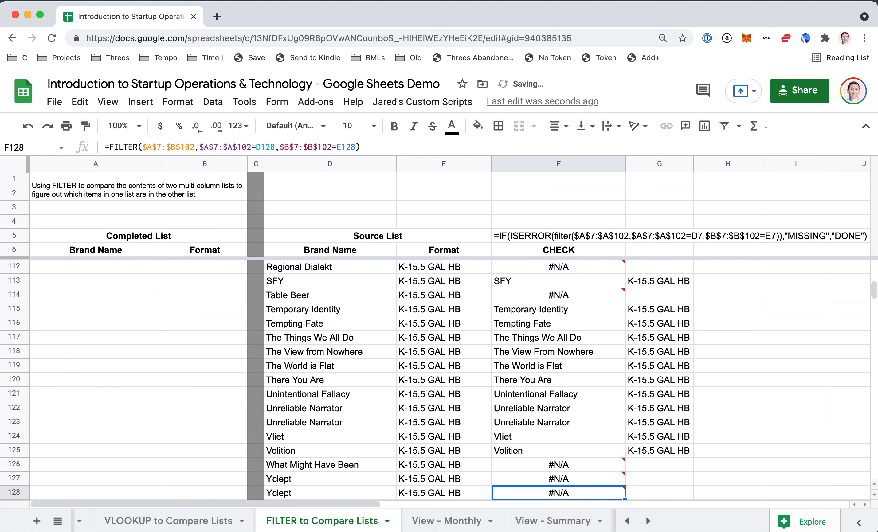
- Inspect the filled FILTER results in the first rows of columns F and G
key(super+Up)
key(Down)
key(Down)
key(Right)
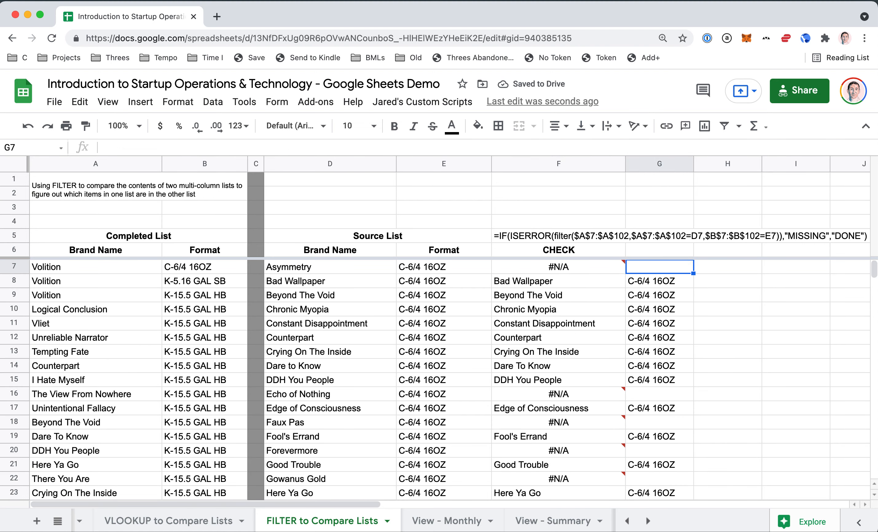
key(Down)
key(Left)
key(Up)
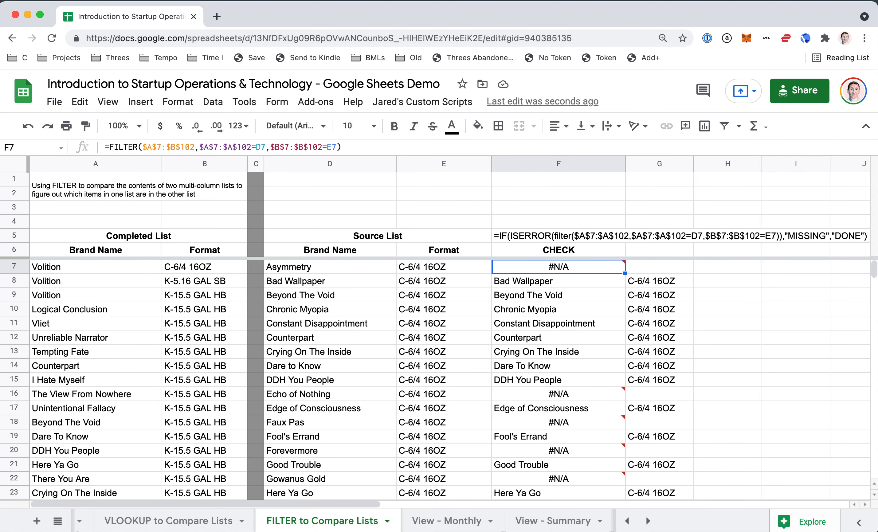
key(Return)
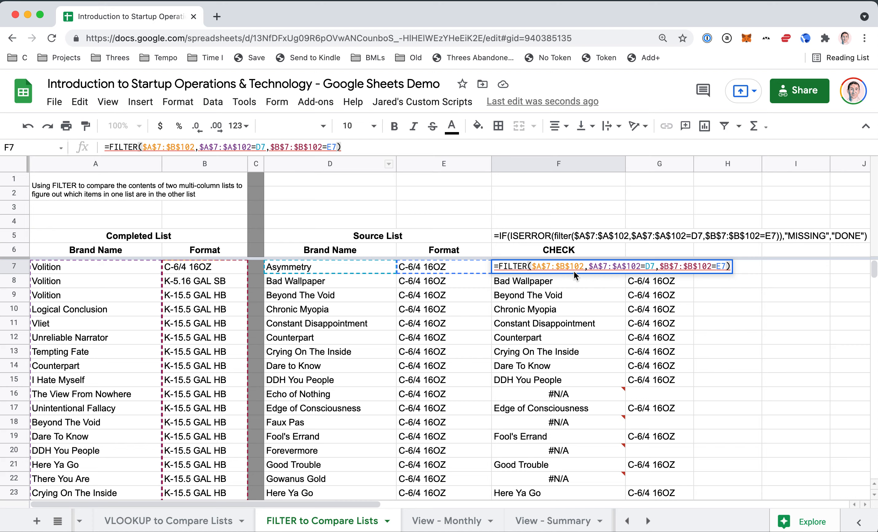
click(567, 268)
key(BackSpace)
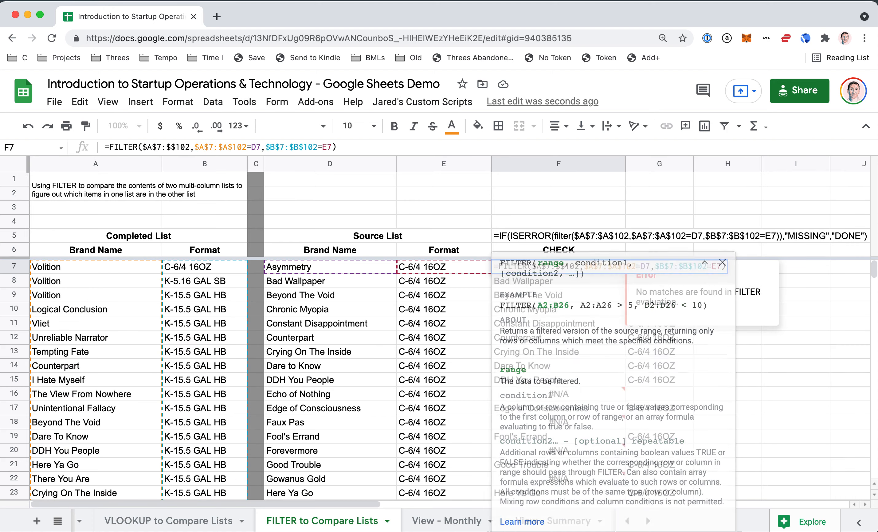
key(Escape)
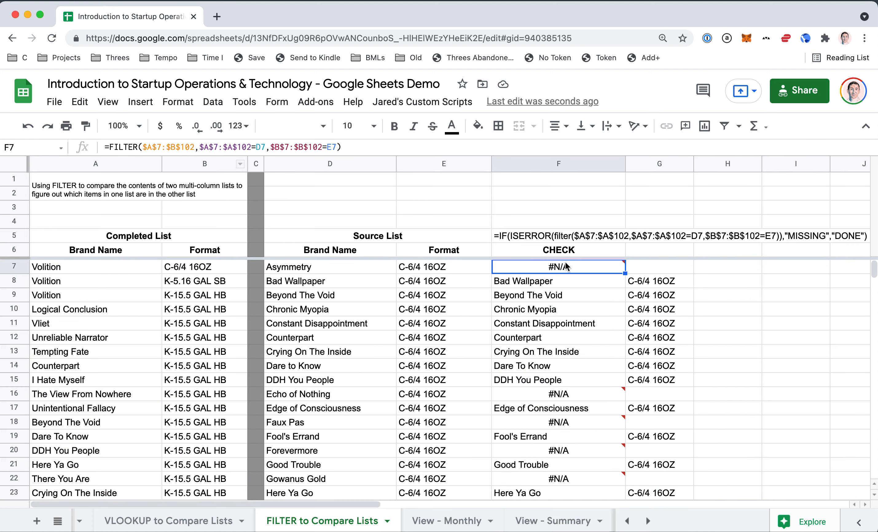
- Narrow the FILTER range in F7 to the brand name column, $A$7:$A$102, and commit the formula
key(Return)
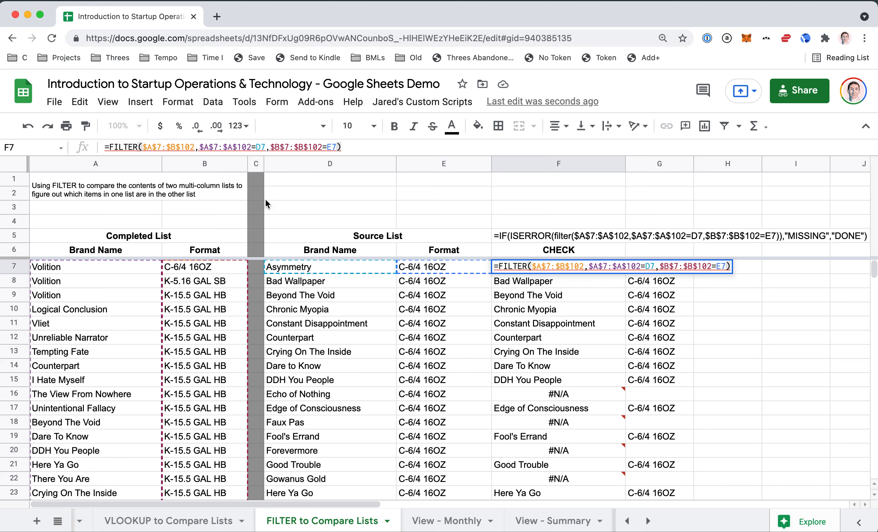
click(176, 147)
key(BackSpace)
text(A)
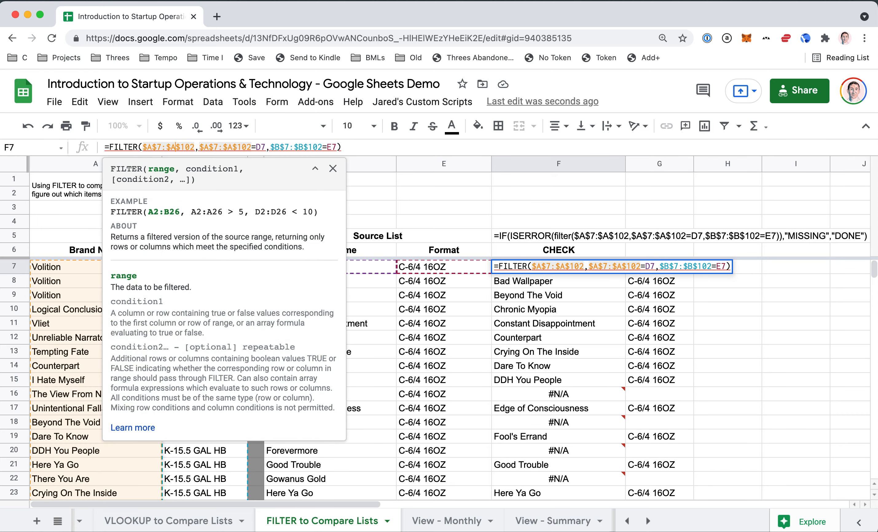
key(Return)
- Fill the single-column FILTER formula from F7 down the CHECK column to F129
key(Up)
key(ctrl+shift+Down)
key(ctrl+d)
key(Up)
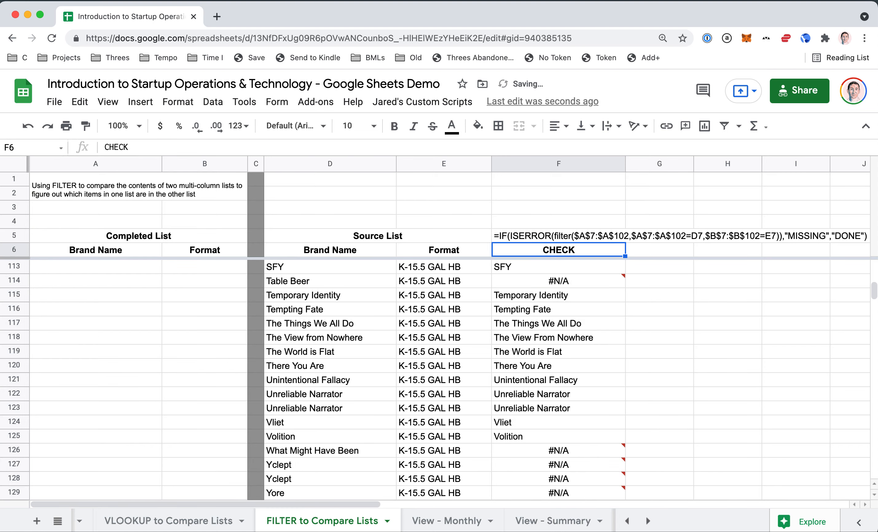
key(Down)
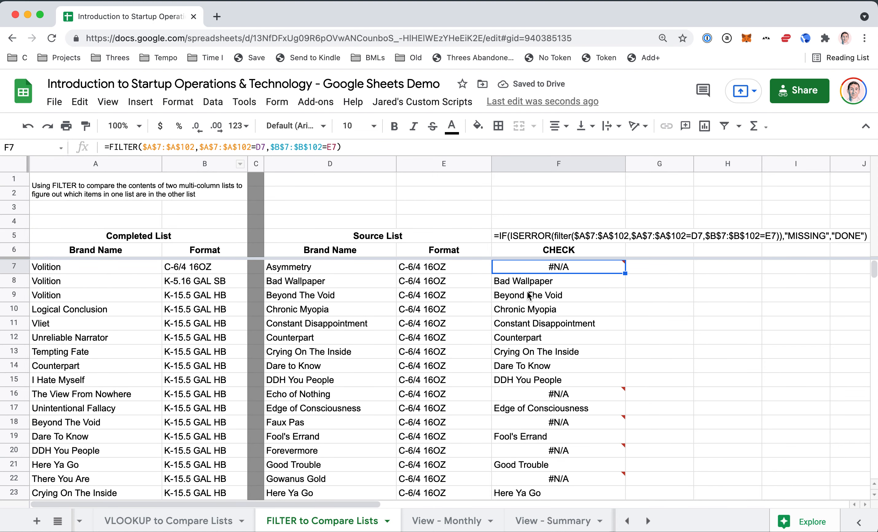
- Wrap the FILTER formula in F7 in an ISERROR test as the logical expression of an IF function
mouse_move(553, 268)
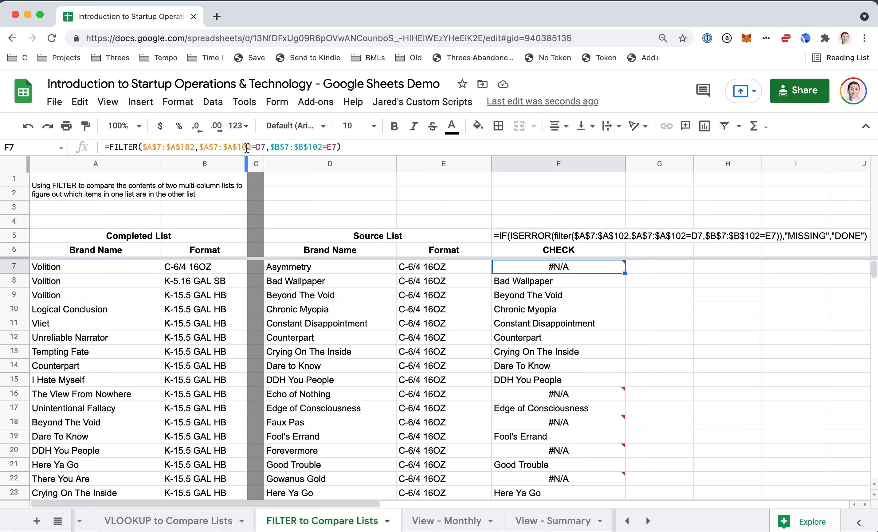
double_click(604, 253)
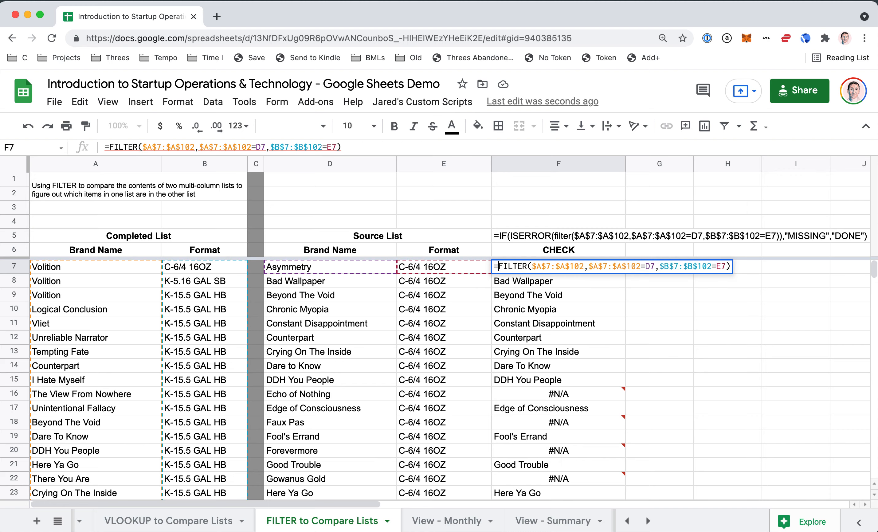
text(IF)
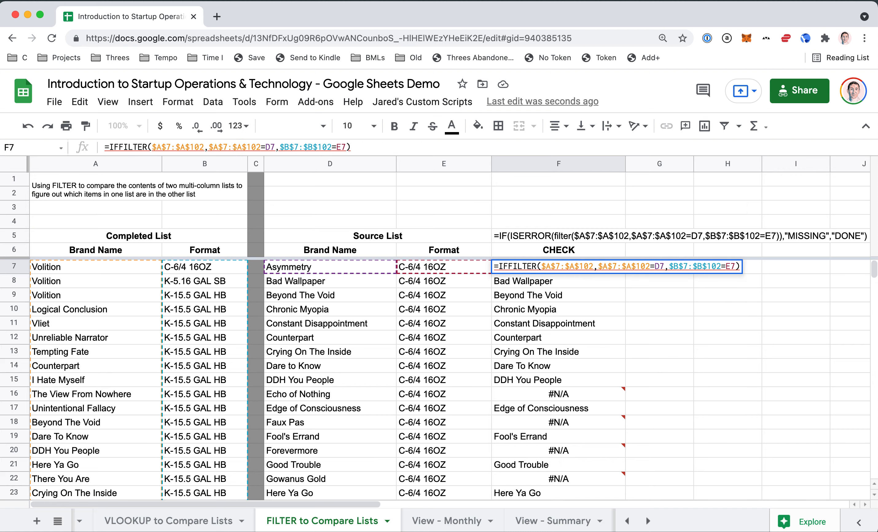
text((IS)
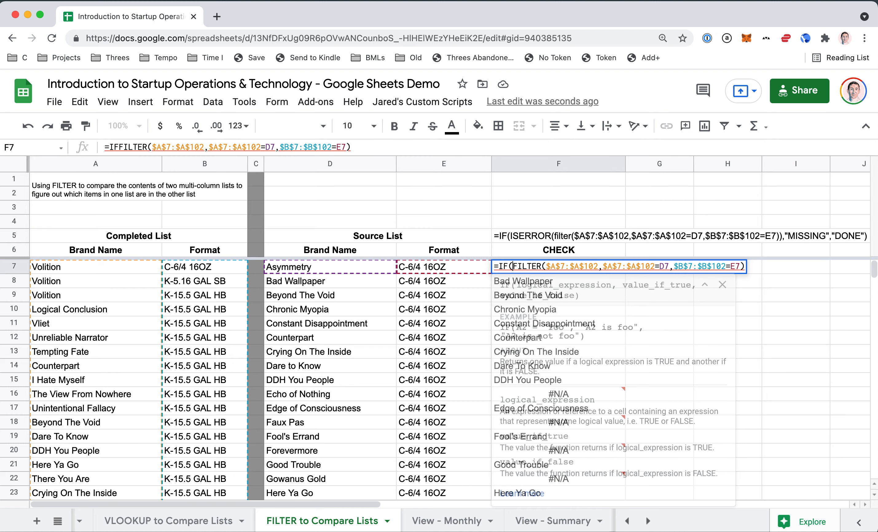
text(ERROR()
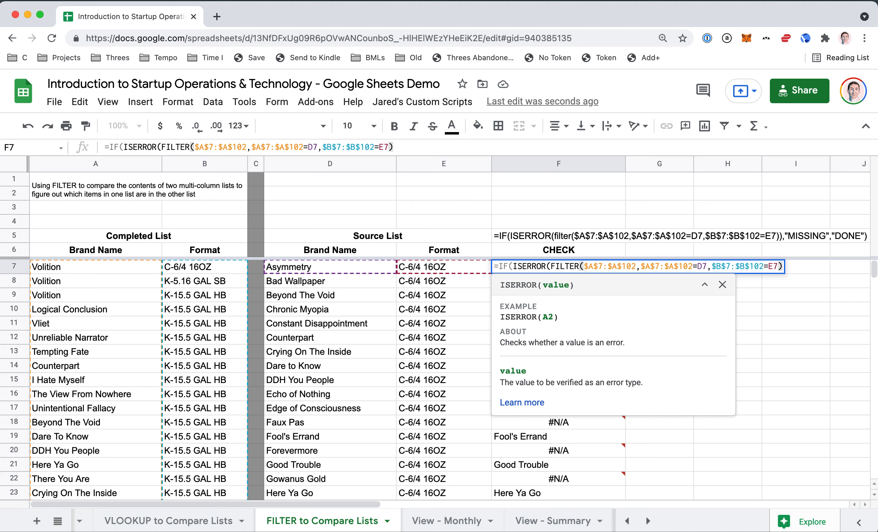
key(End)
text())
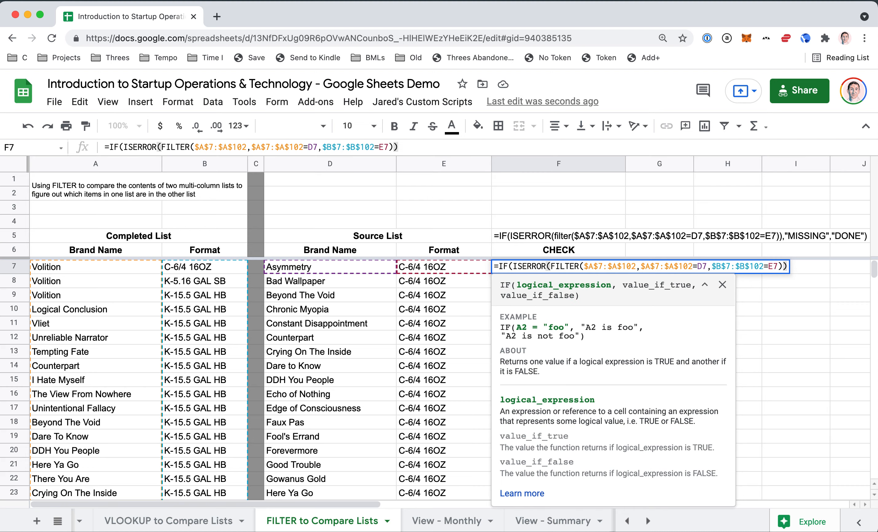
- Complete the IF formula in F7 with "MISSING" as the true value and "DONE" as the false value, and commit it
text(,"MISSING","DON)
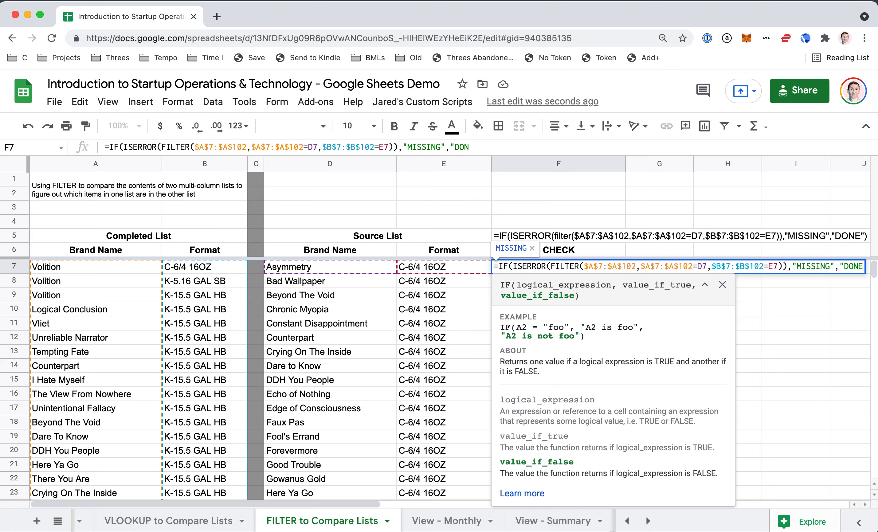
text(E")
text())
key(Return)
- Fill the IF(ISERROR(FILTER)) formula from F7 down the CHECK column to F129
key(ctrl+Return)
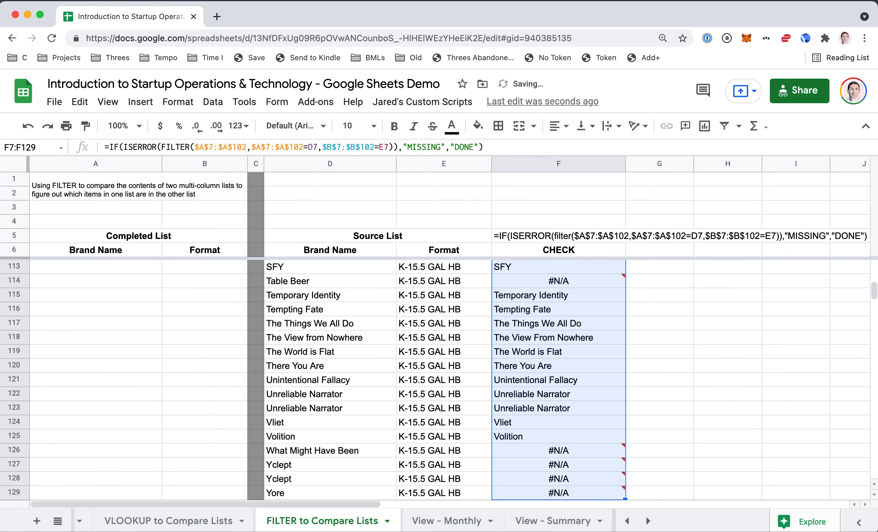
key(Up)
key(Down)
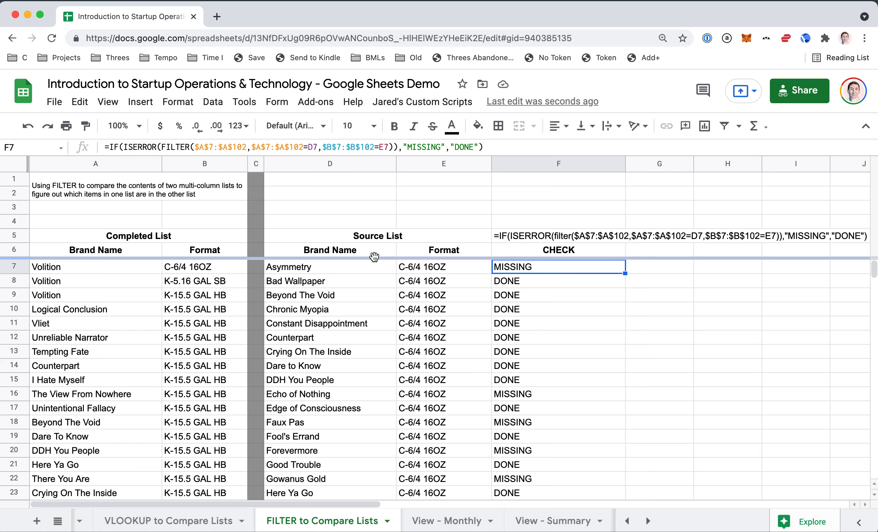
- Sort the source list range D6:F129 by the CHECK column, A → Z, treating the first row as a header row
click(473, 249)
key(Left)
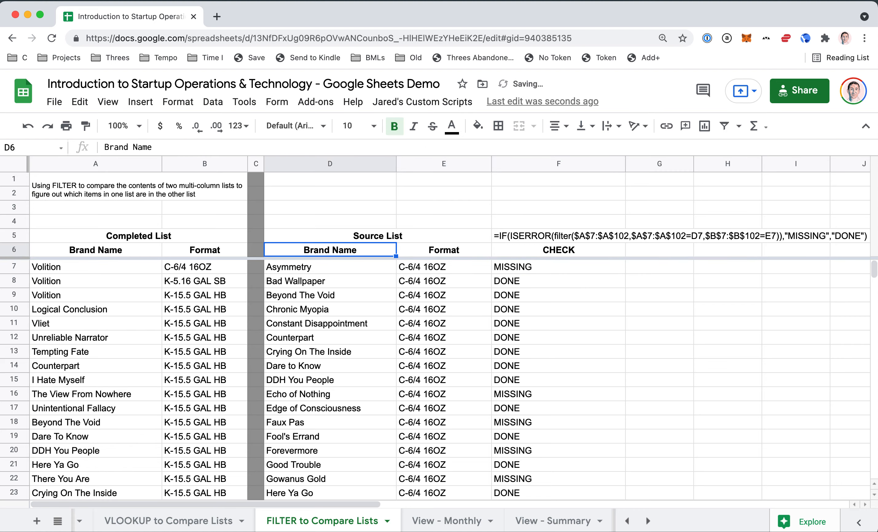
key(super+shift+Down)
key(super+shift+Right)
click(210, 104)
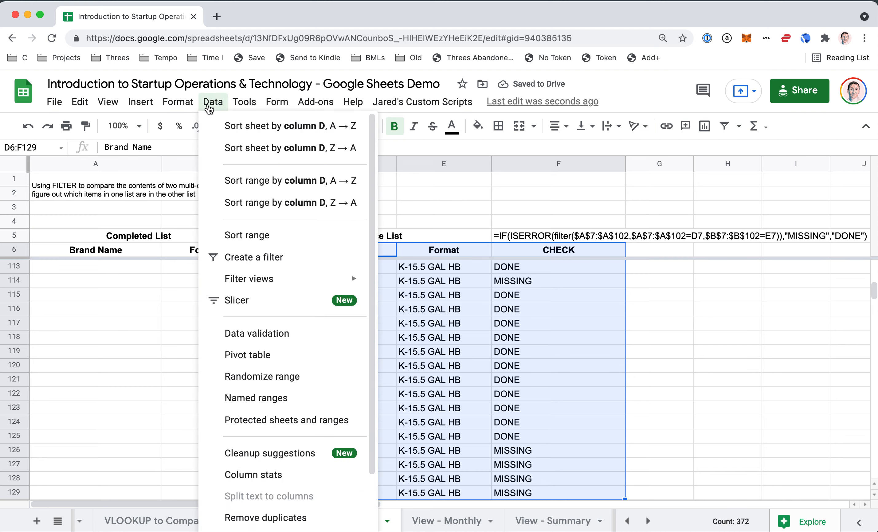
click(251, 236)
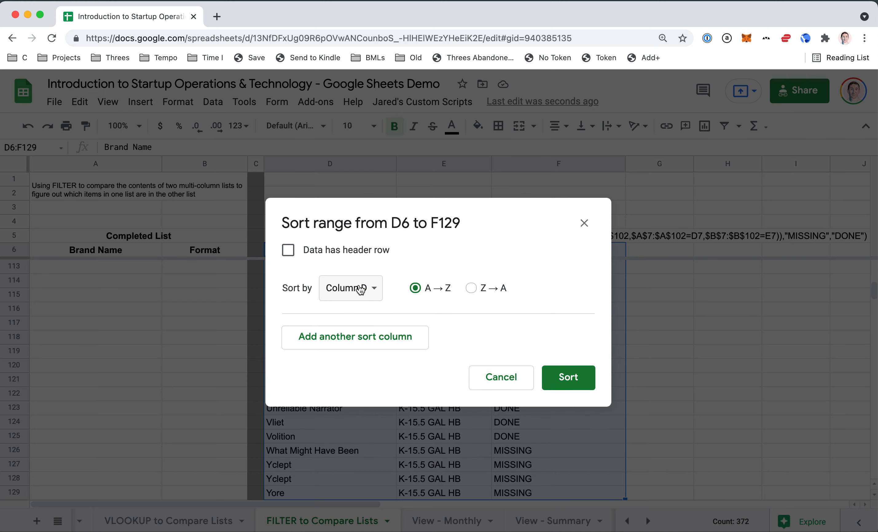
click(289, 251)
click(349, 293)
click(371, 332)
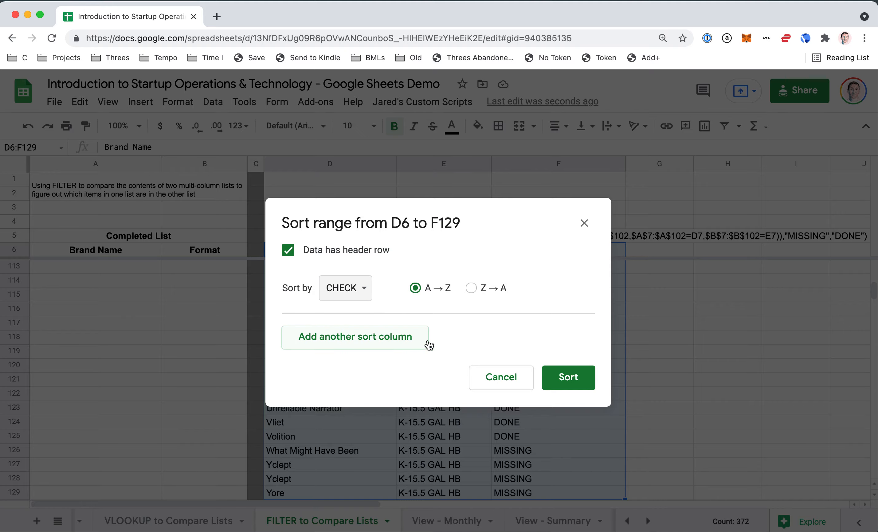
click(571, 379)
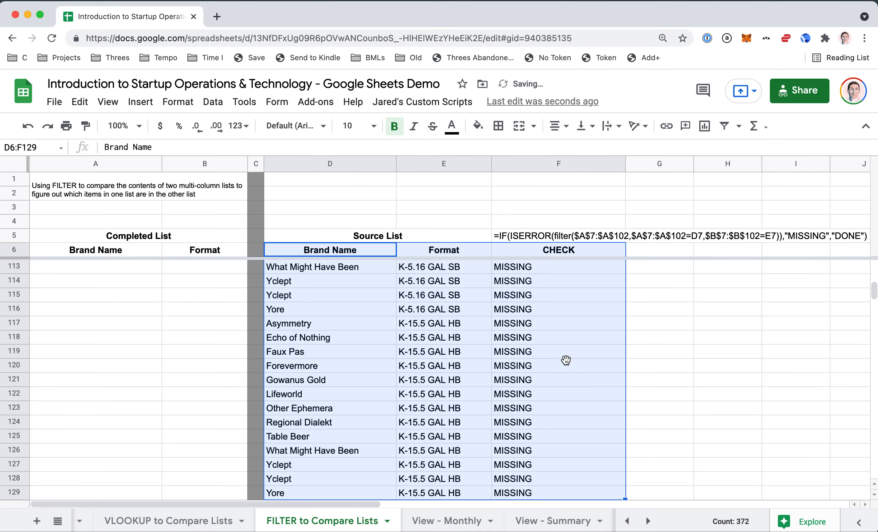
- Review the DONE and MISSING groups throughout the sorted source list
click(567, 360)
scroll(567, 360, up, 15)
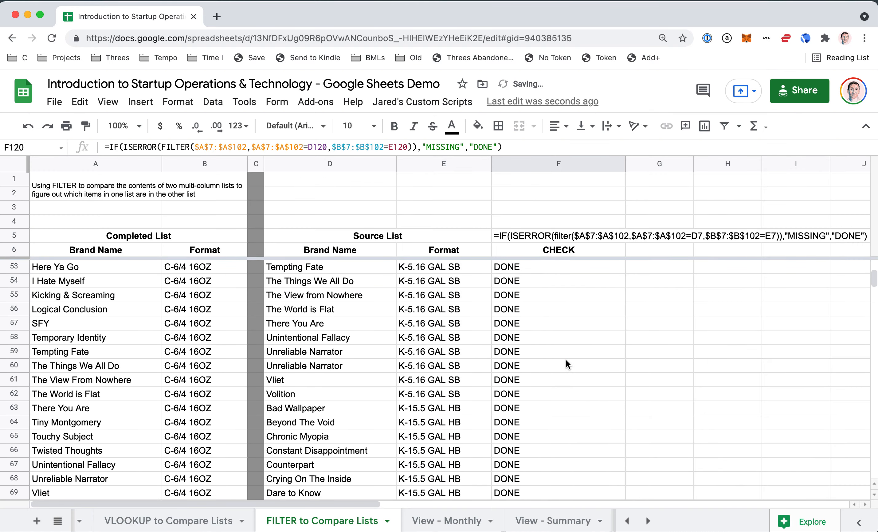
scroll(566, 360, down, 12)
scroll(566, 360, down, 14)
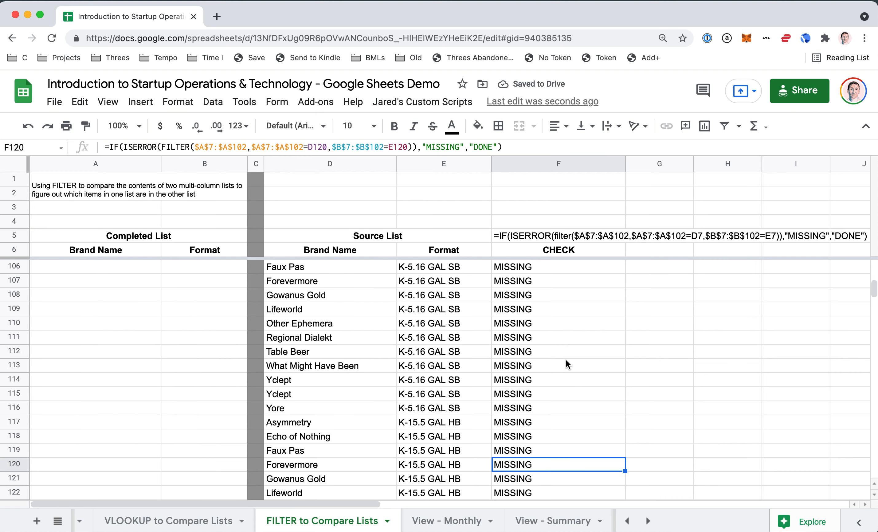
scroll(566, 359, up, 20)
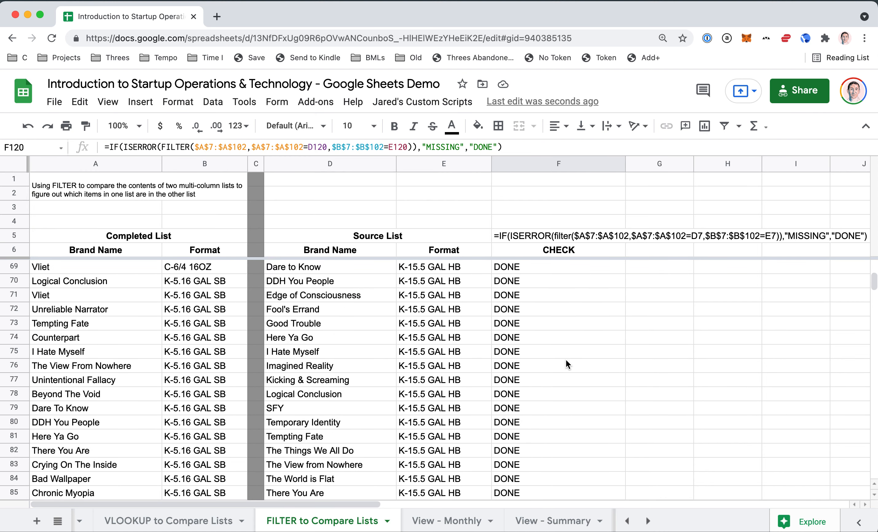